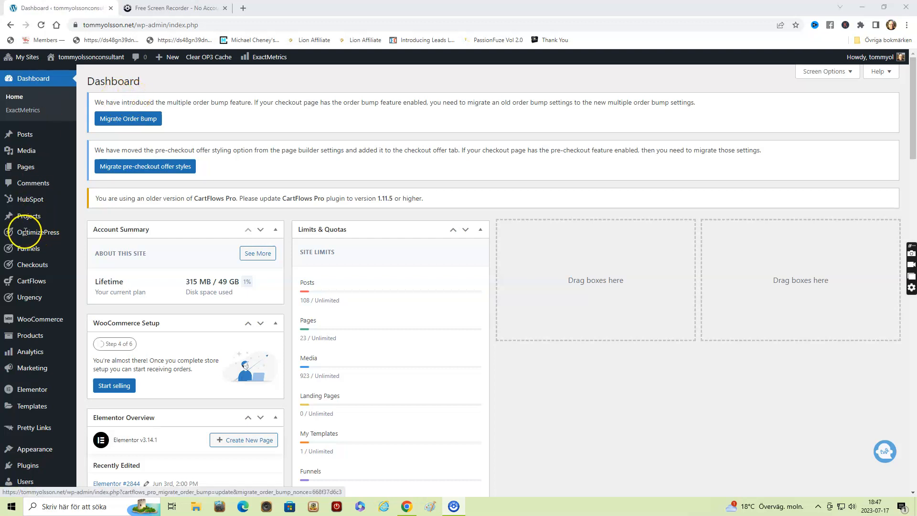
# - Start creating a new funnel in the Funnels section of the site admin
pyautogui.moveTo(27, 232)
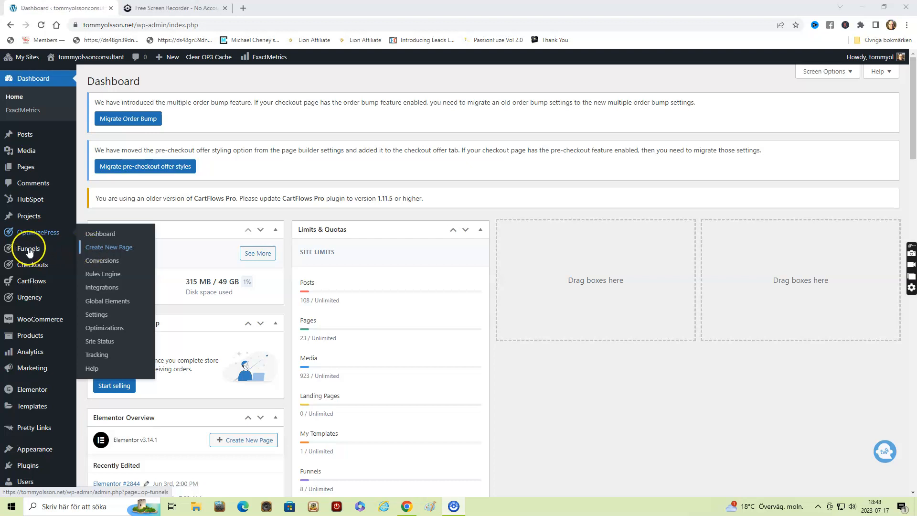
pyautogui.moveTo(27, 248)
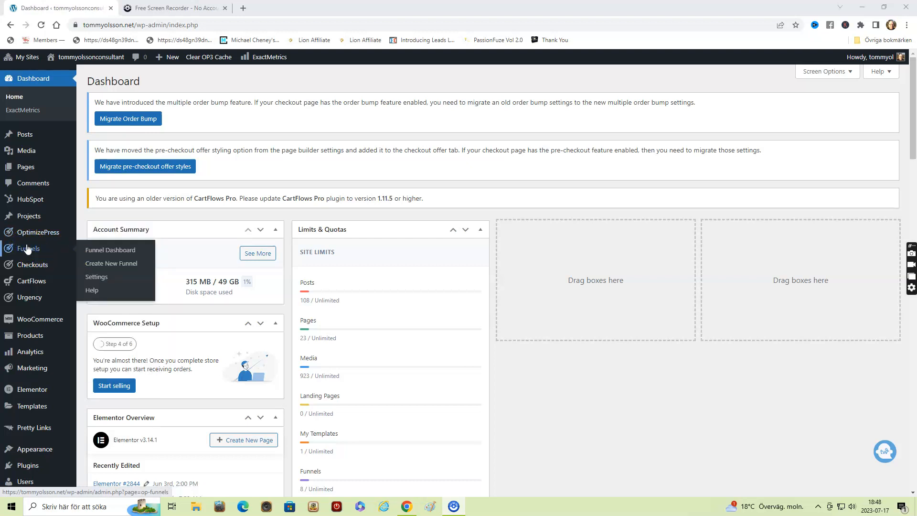
pyautogui.click(115, 265)
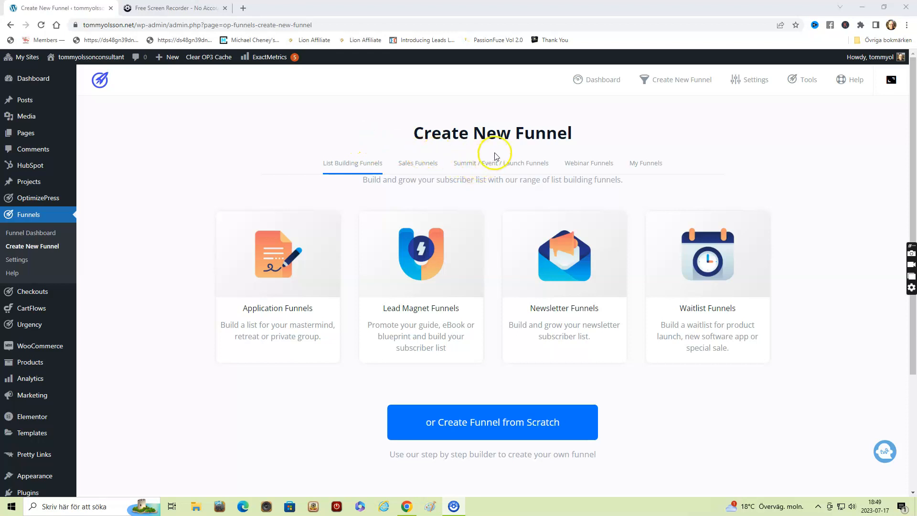
# - Choose the first "AI Training" design from the exported funnels in My Funnels
pyautogui.click(538, 164)
pyautogui.click(569, 161)
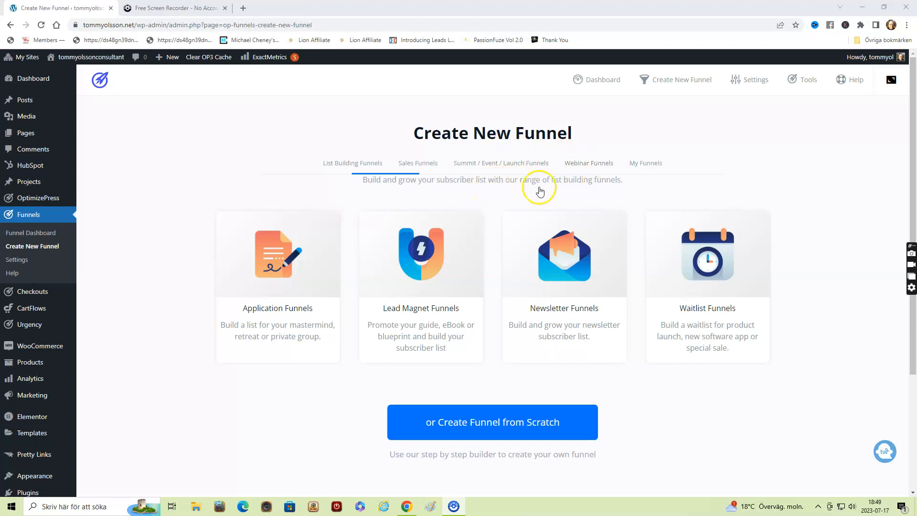
pyautogui.click(653, 165)
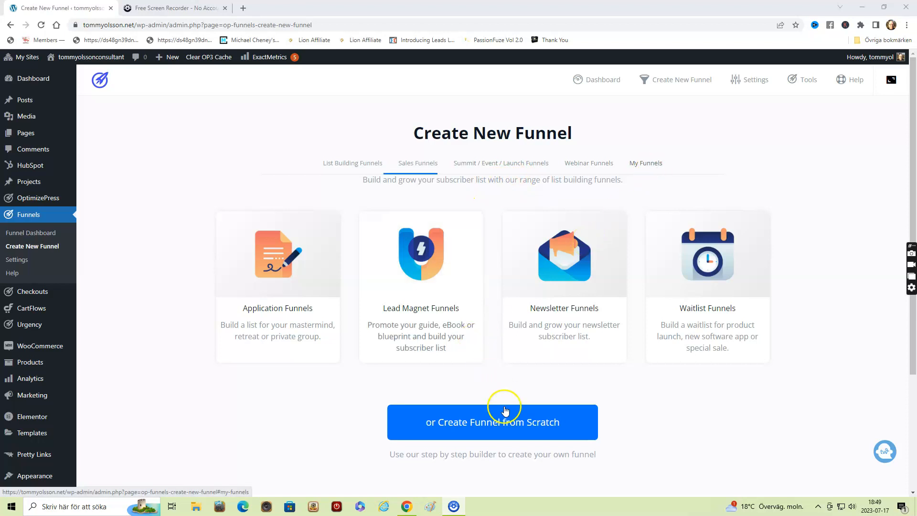
pyautogui.click(512, 420)
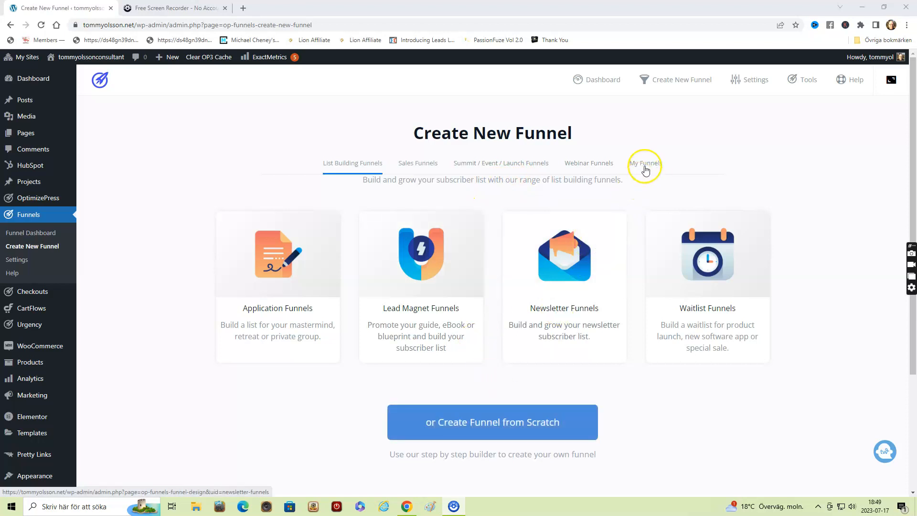
pyautogui.click(647, 161)
pyautogui.click(647, 159)
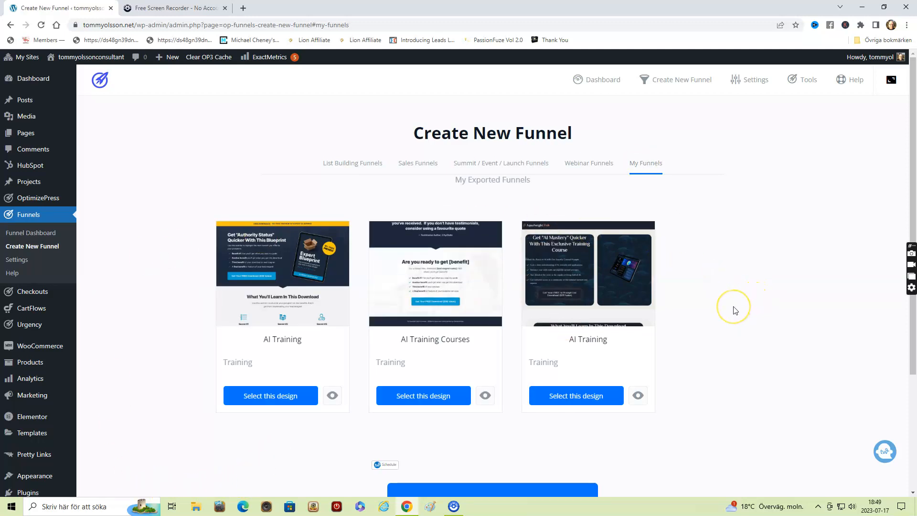
pyautogui.scroll(-3, 735, 310)
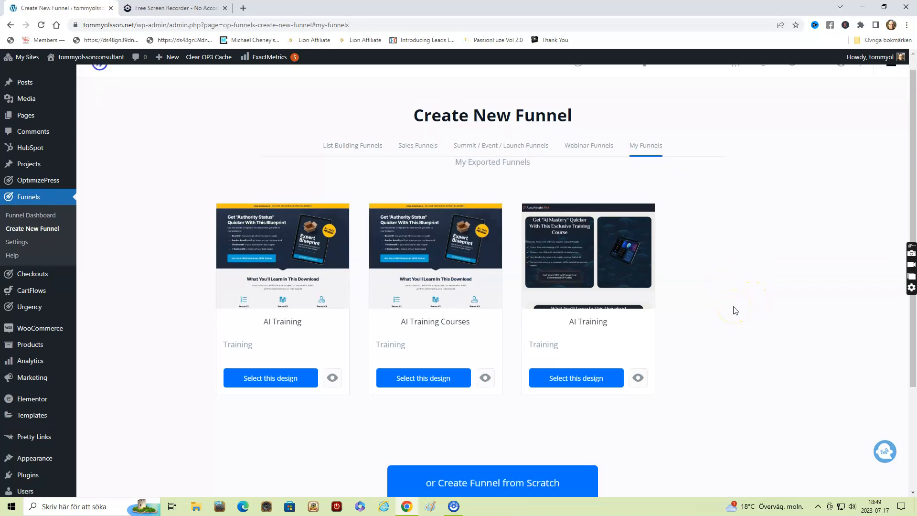
pyautogui.scroll(3, 735, 310)
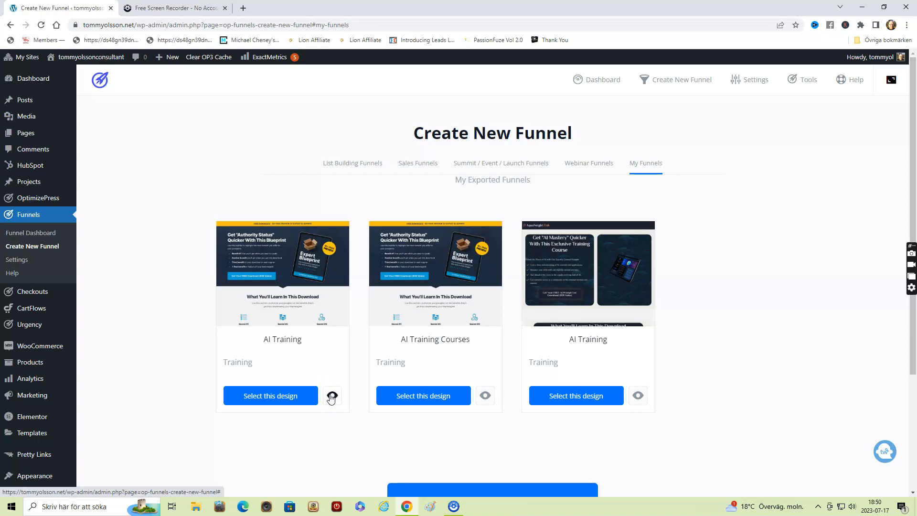
pyautogui.click(265, 397)
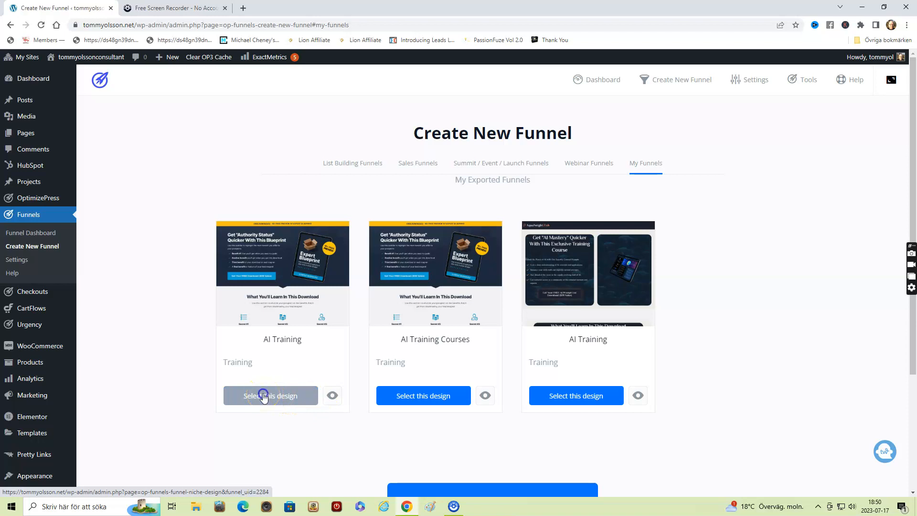
pyautogui.click(261, 397)
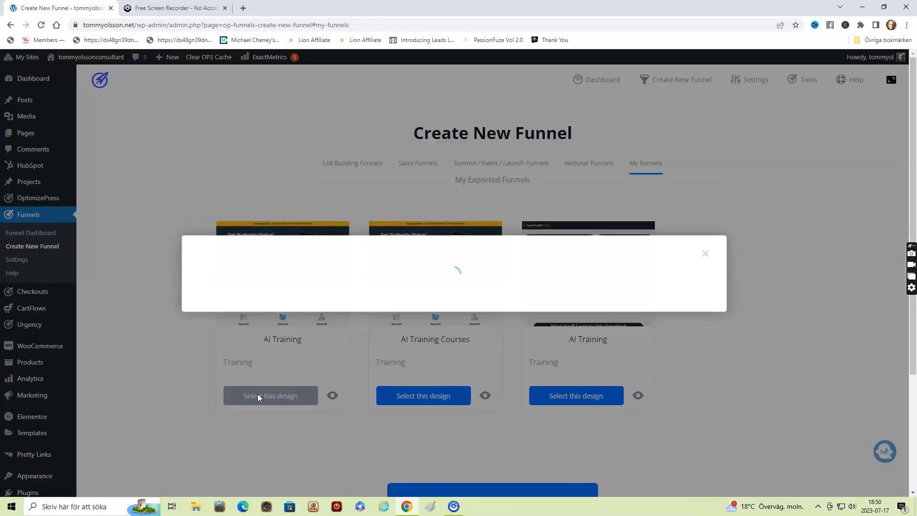
# - Create the funnel with the name "Ai" and the description "Kearn everything about Ai"
pyautogui.click(396, 238)
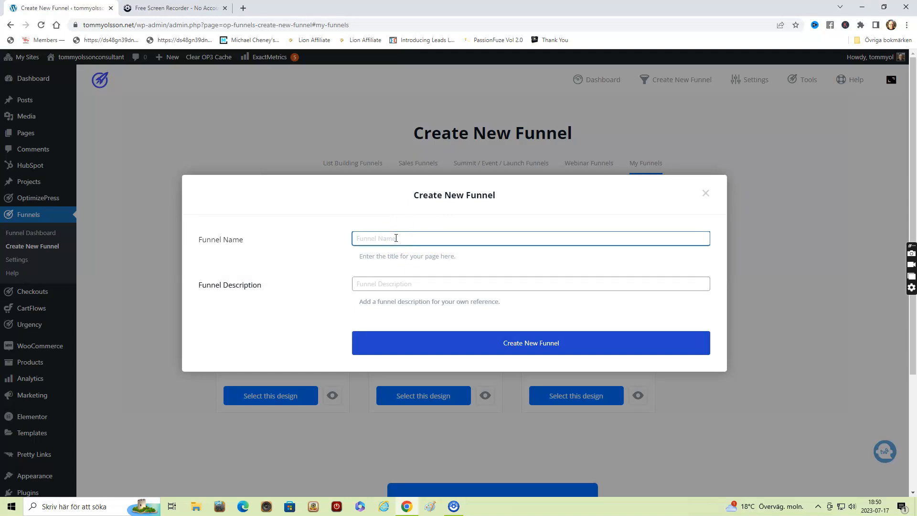
pyautogui.write('Ai')
pyautogui.click(377, 284)
pyautogui.write('Kearn')
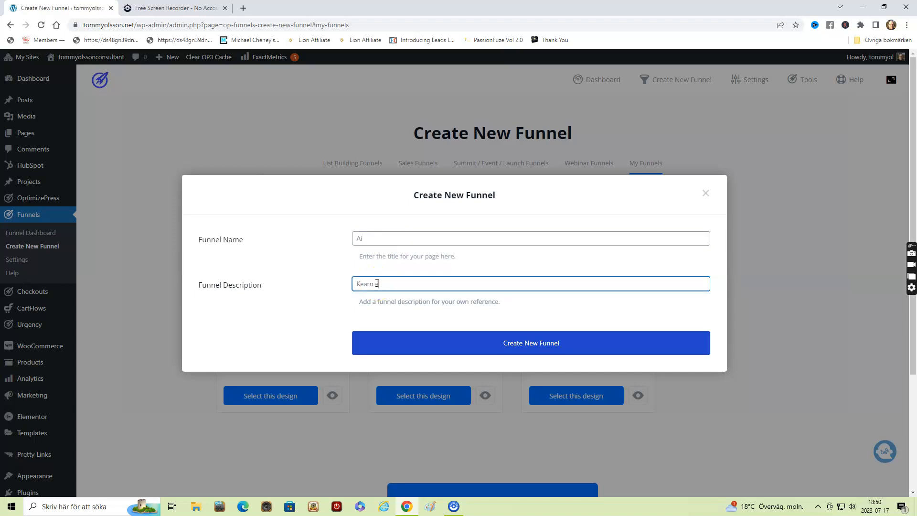
pyautogui.write(' everything about Ai')
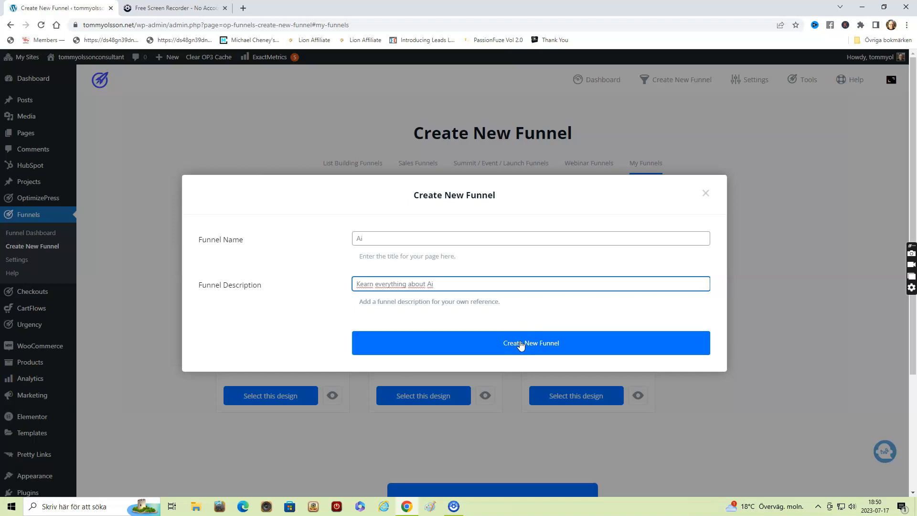
pyautogui.click(521, 344)
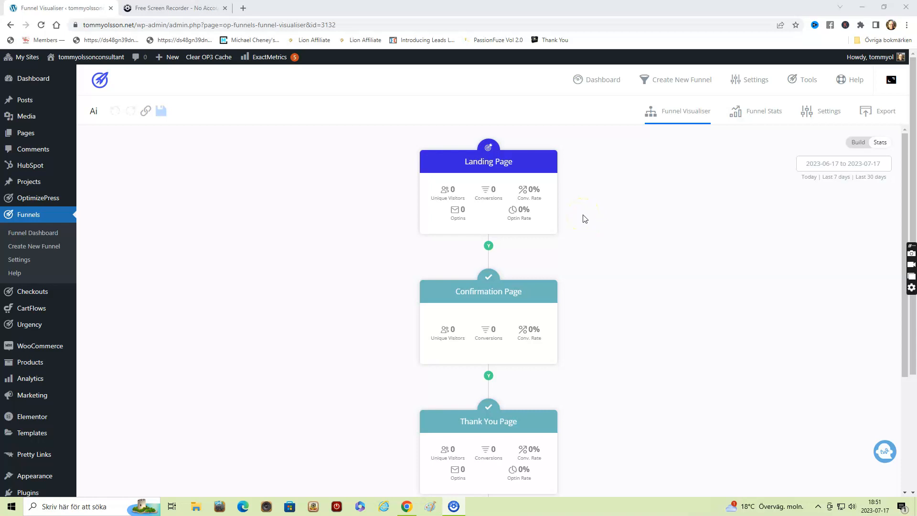
# - Open the funnel's Landing Page for editing in OptimizeBuilder
pyautogui.scroll(-1, 585, 218)
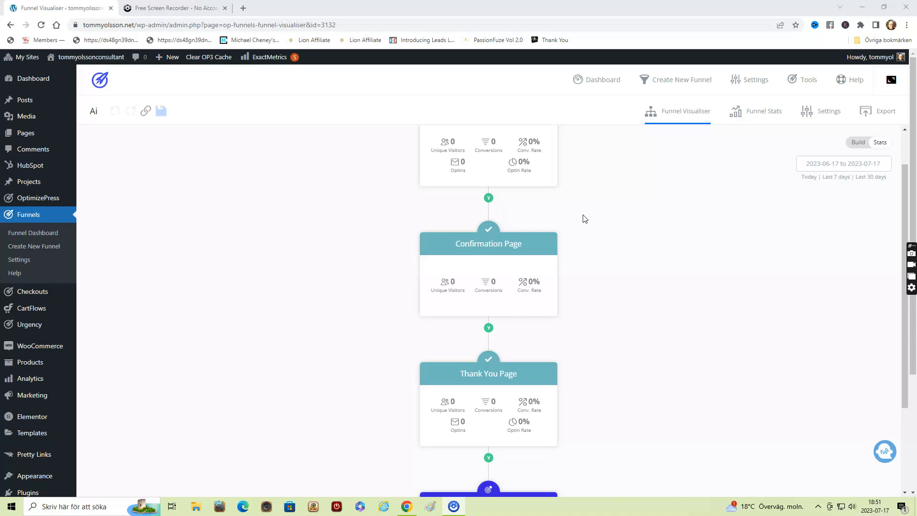
pyautogui.scroll(1, 554, 219)
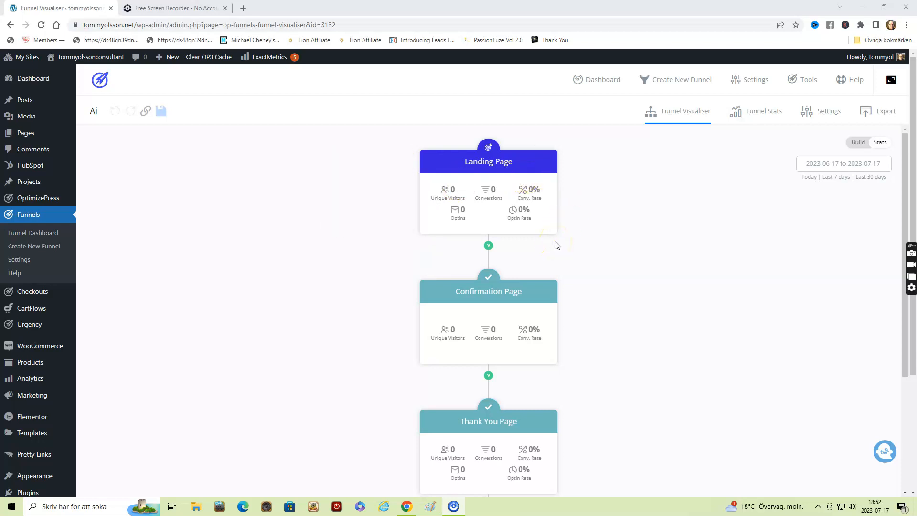
pyautogui.scroll(-3, 556, 245)
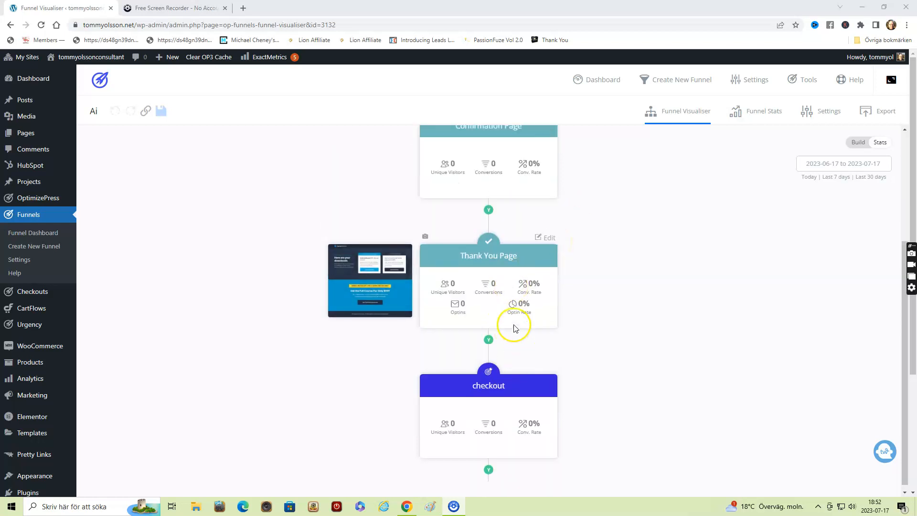
pyautogui.scroll(3, 490, 277)
pyautogui.moveTo(486, 320)
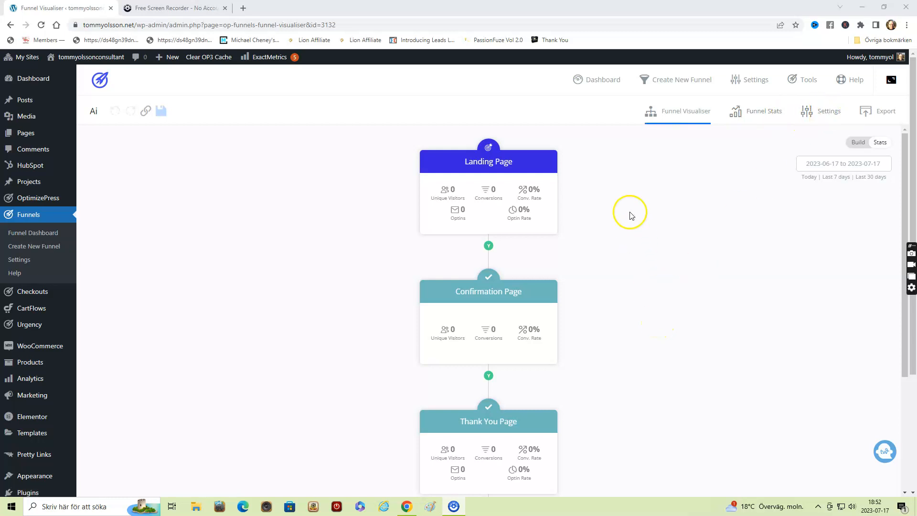
pyautogui.moveTo(532, 162)
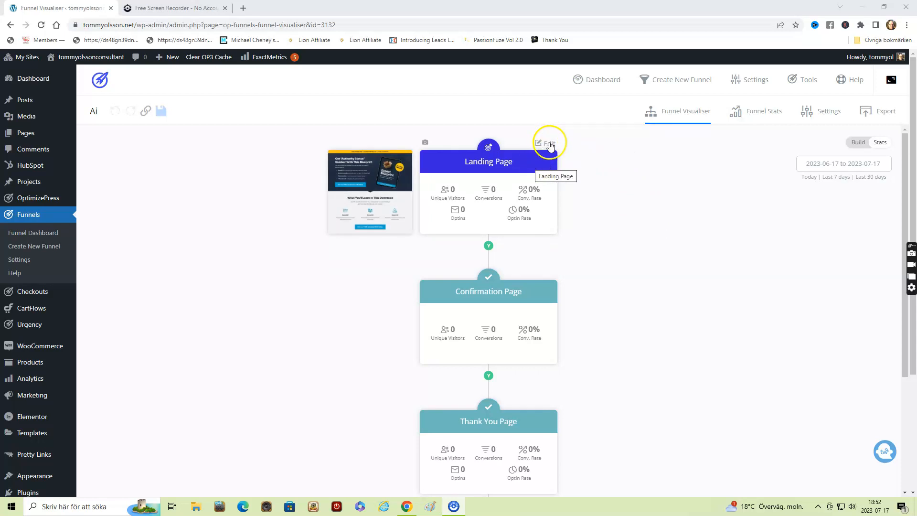
pyautogui.click(550, 144)
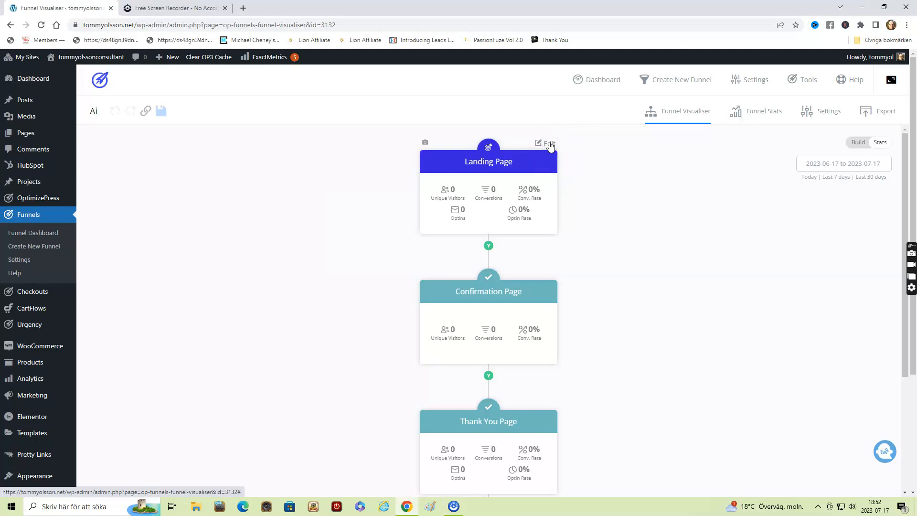
pyautogui.click(549, 144)
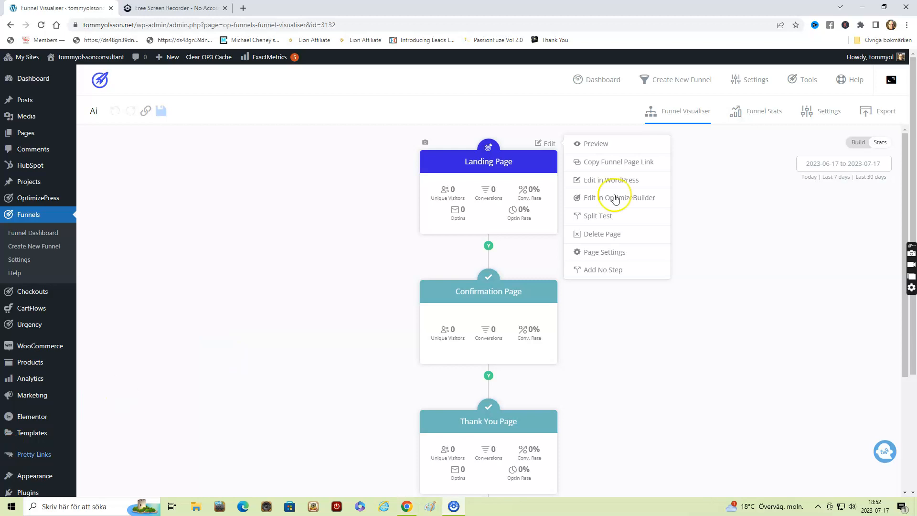
pyautogui.click(607, 198)
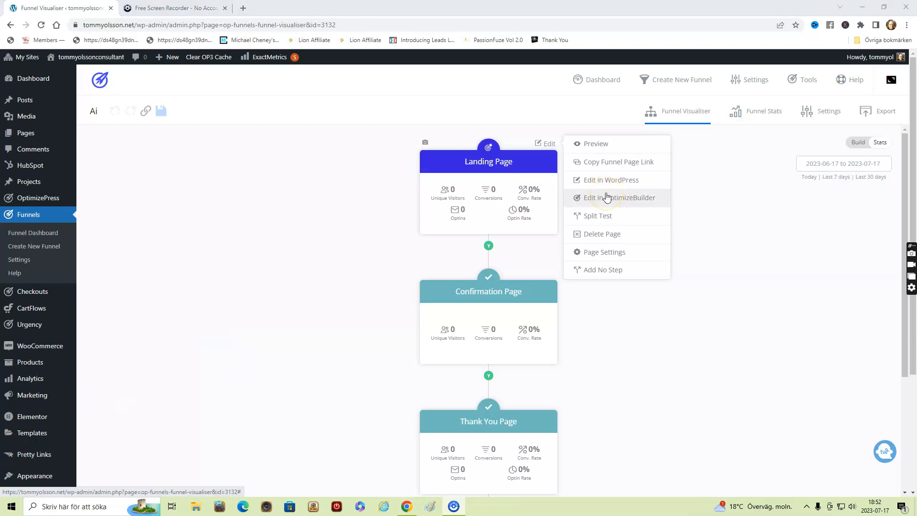
pyautogui.click(606, 198)
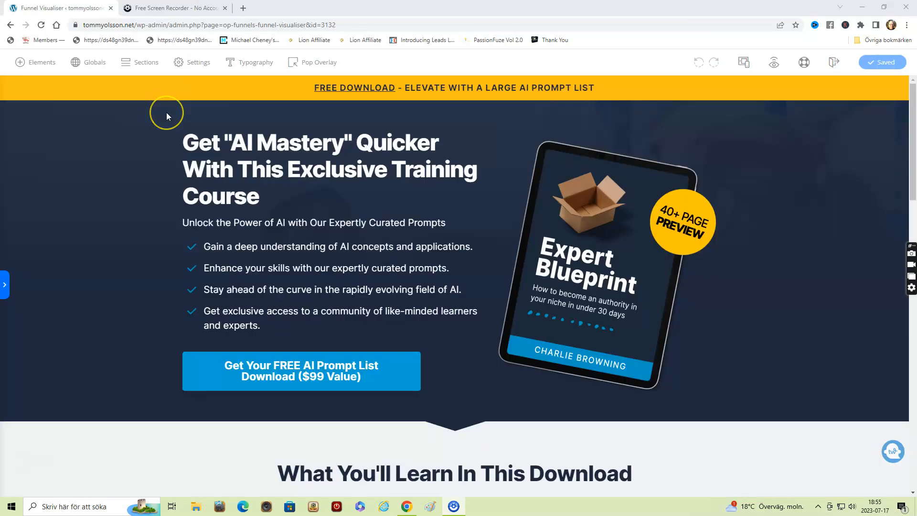
# - Replace the landing page's main headline with "Get Our Ultimate AI Course"
pyautogui.click(160, 117)
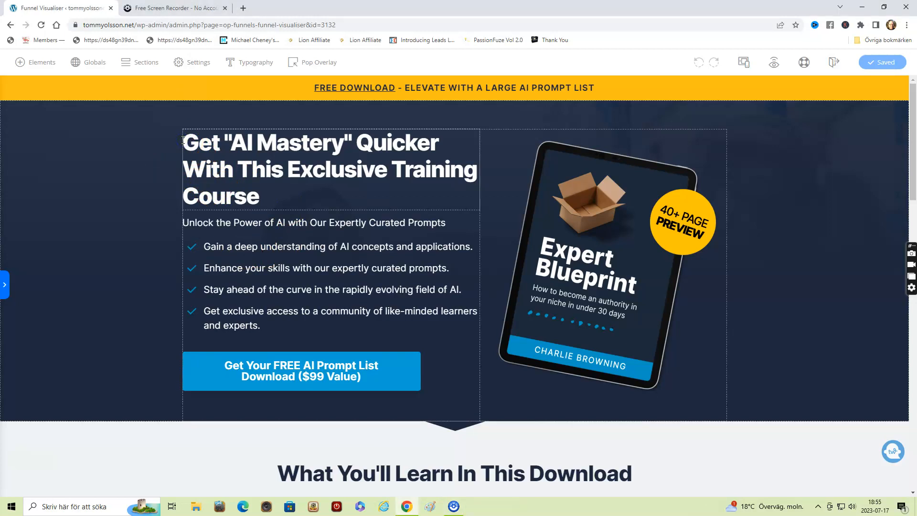
pyautogui.click(233, 138)
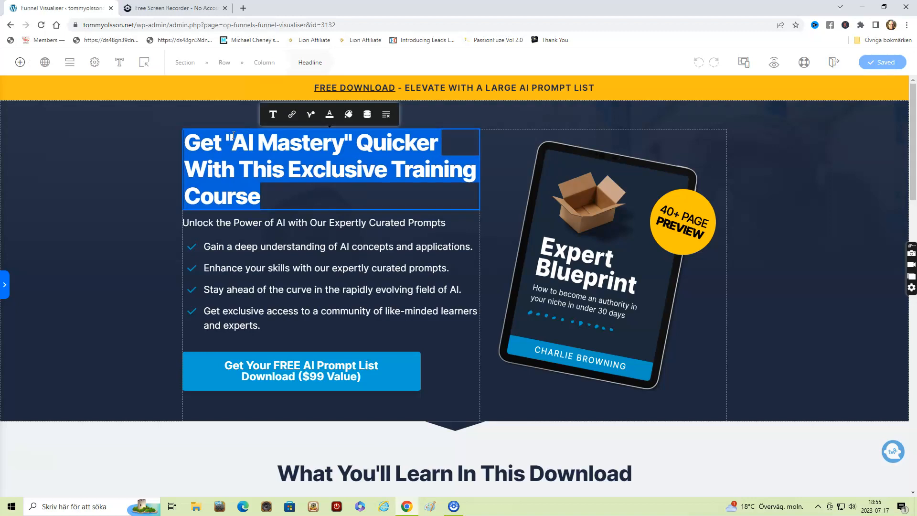
pyautogui.write('Our')
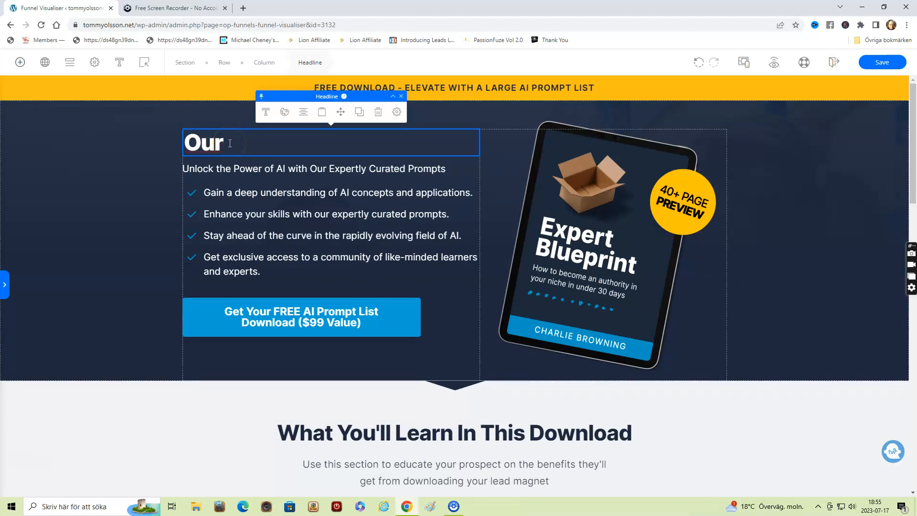
pyautogui.doubleClick(209, 143)
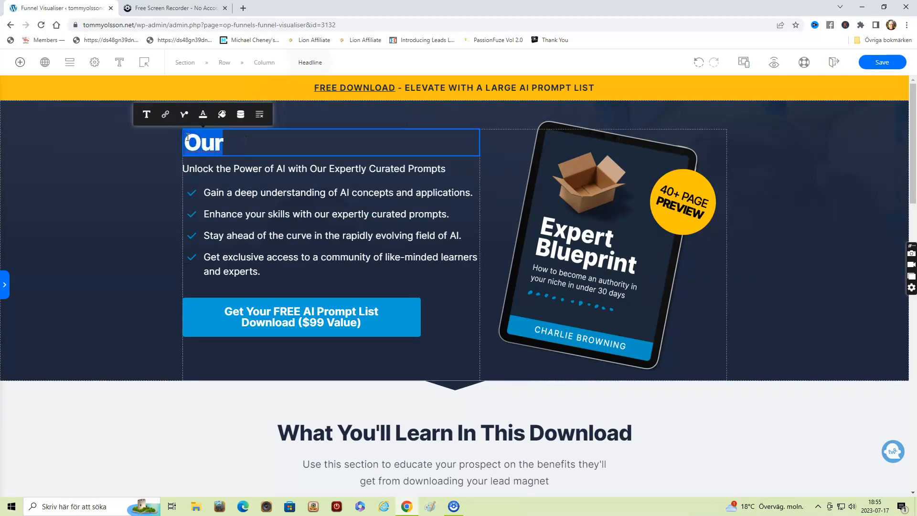
pyautogui.write('Get O')
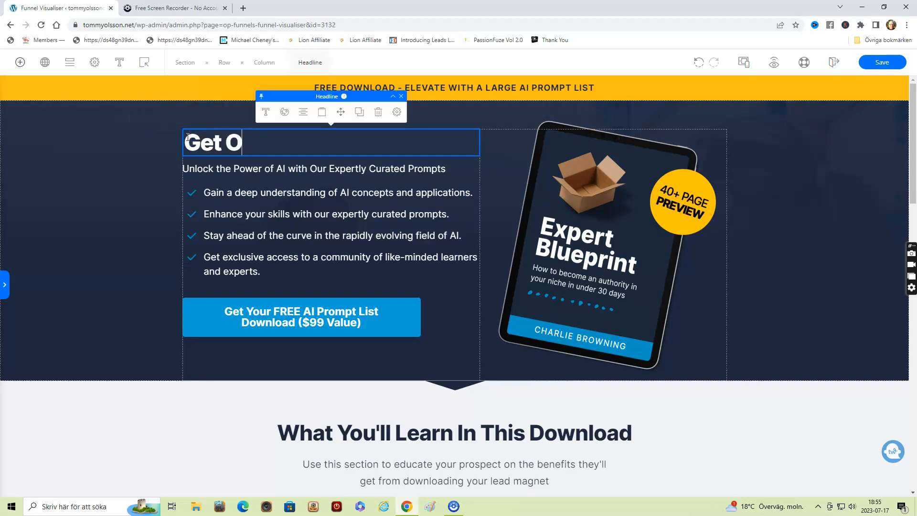
pyautogui.write('ur Ulti')
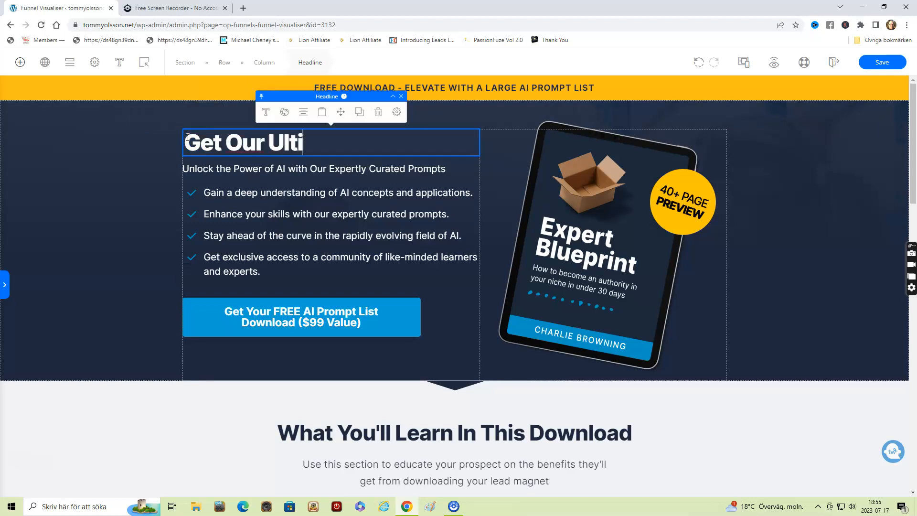
pyautogui.write('mate A')
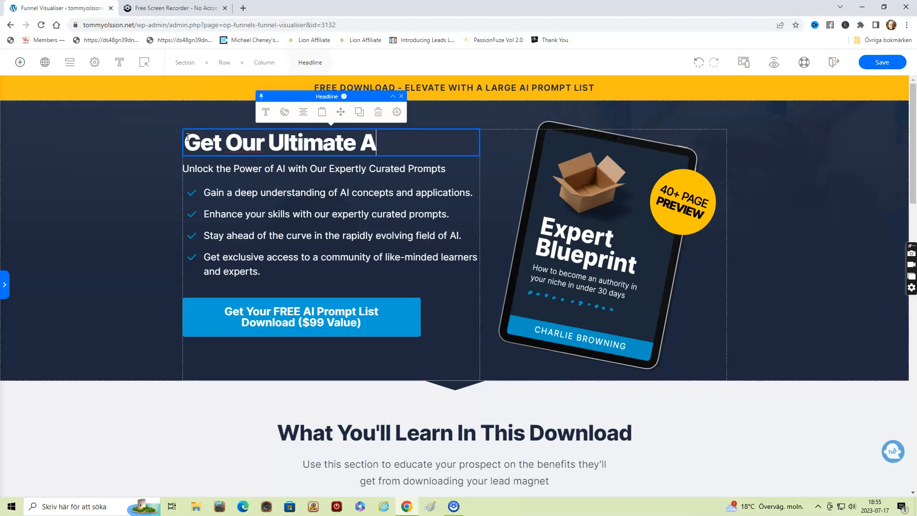
pyautogui.write('I Course')
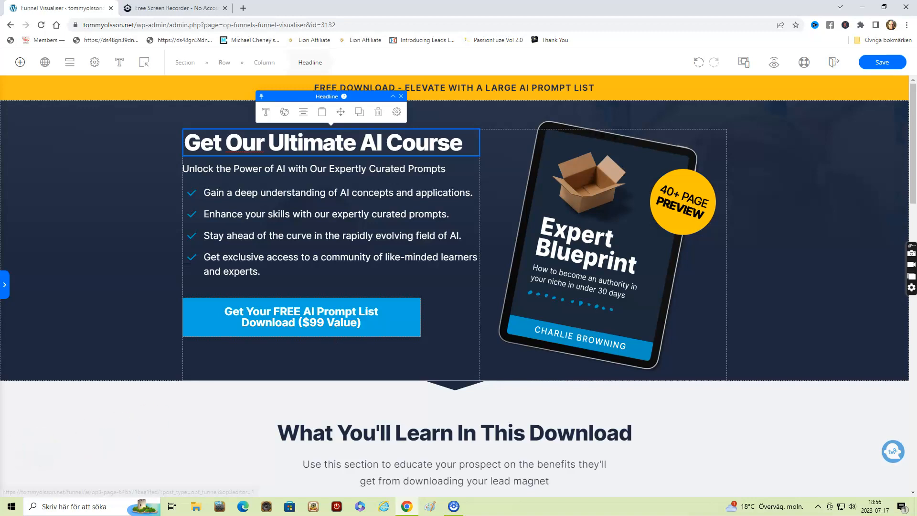
# - Inspect the landing page's download button and the ebook image's source, size and effects options
pyautogui.click(371, 304)
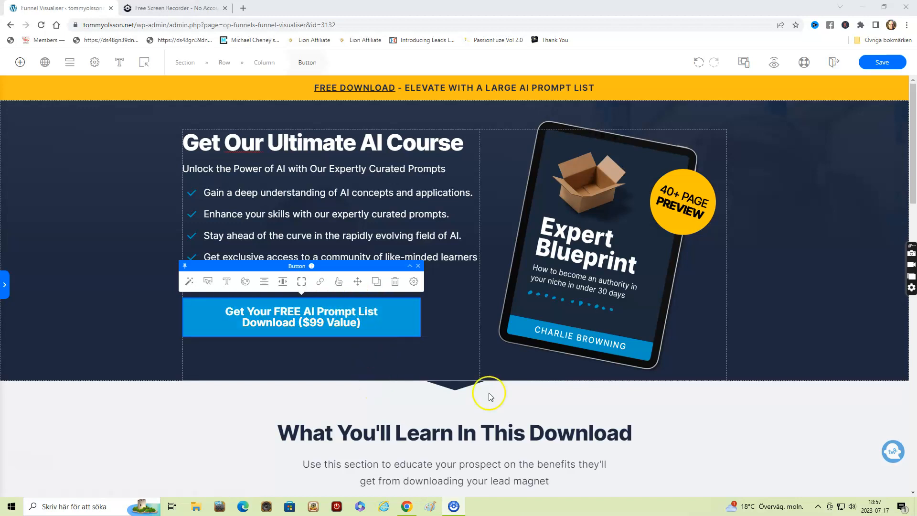
pyautogui.click(596, 222)
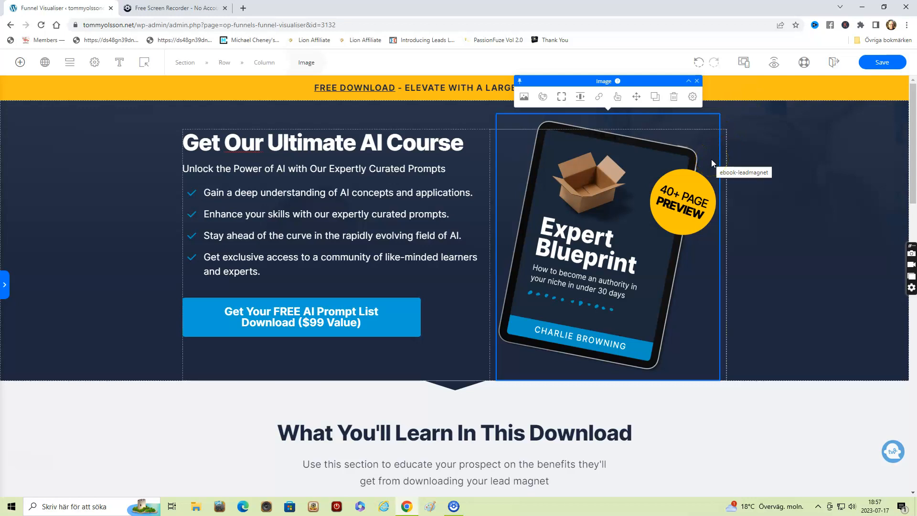
pyautogui.click(525, 98)
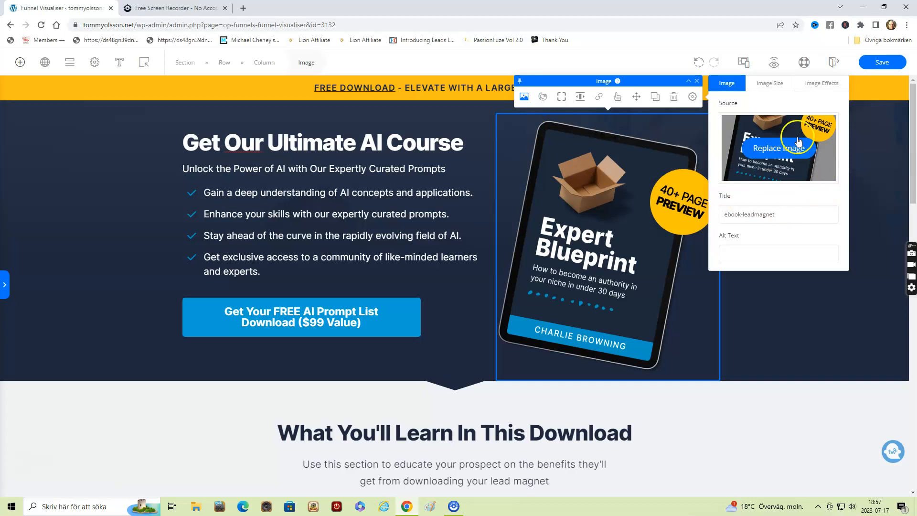
pyautogui.click(773, 85)
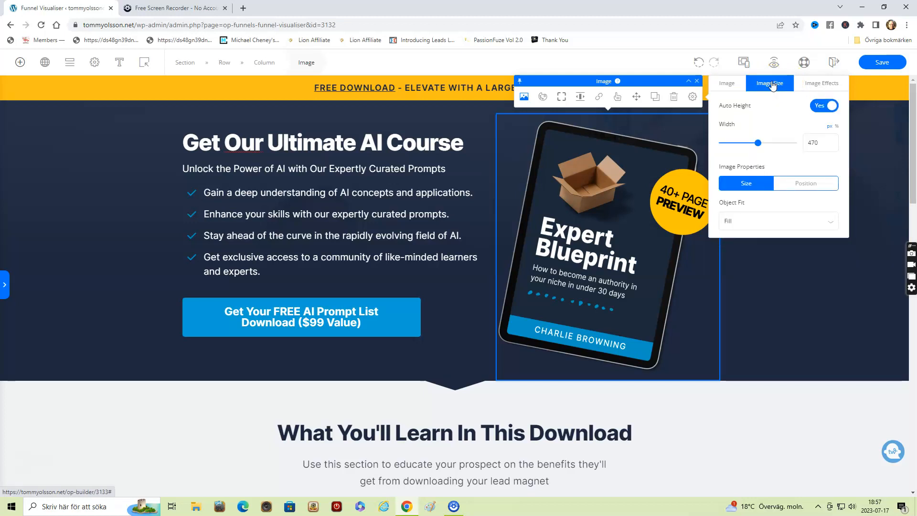
pyautogui.click(815, 85)
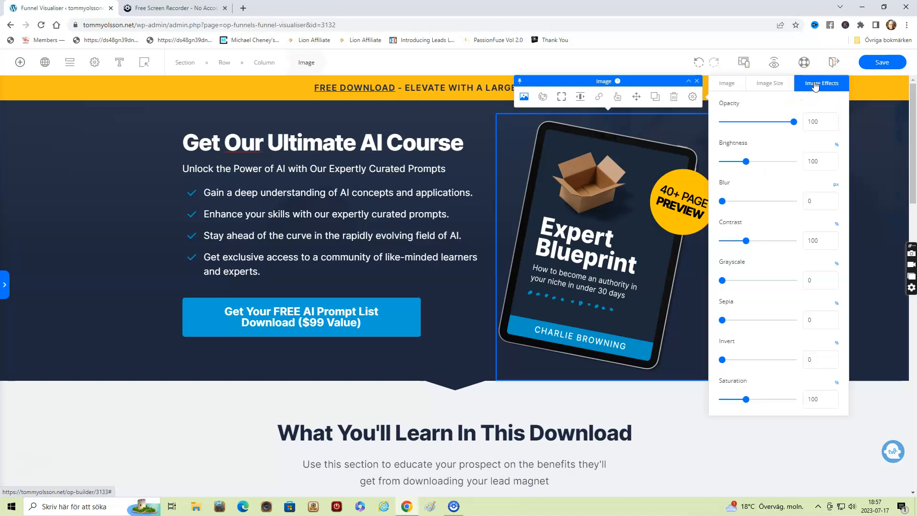
pyautogui.click(728, 85)
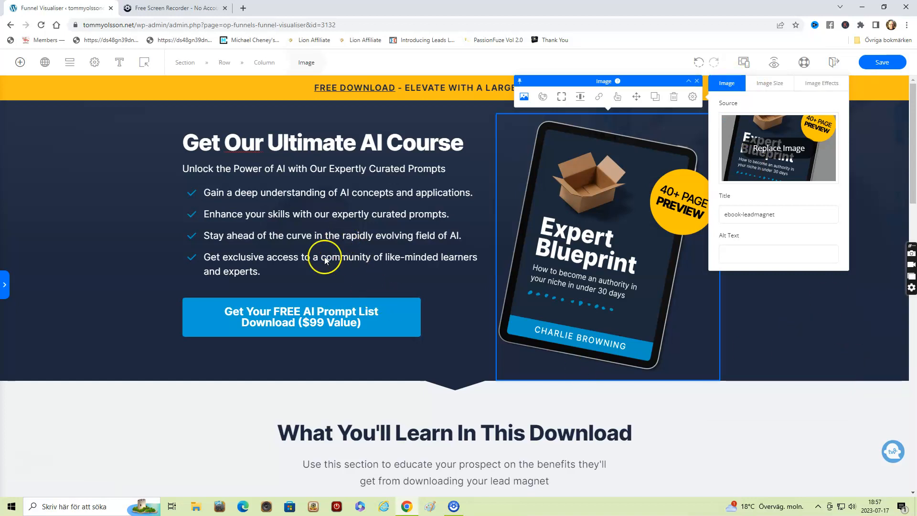
# - Review the landing page through to its closing call to action and save the page
pyautogui.click(166, 292)
pyautogui.scroll(-15, 166, 292)
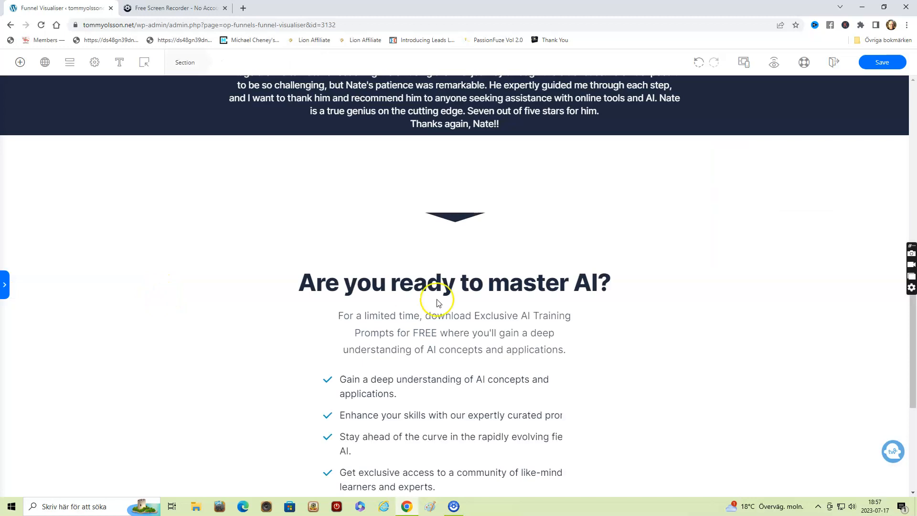
pyautogui.scroll(-6, 621, 291)
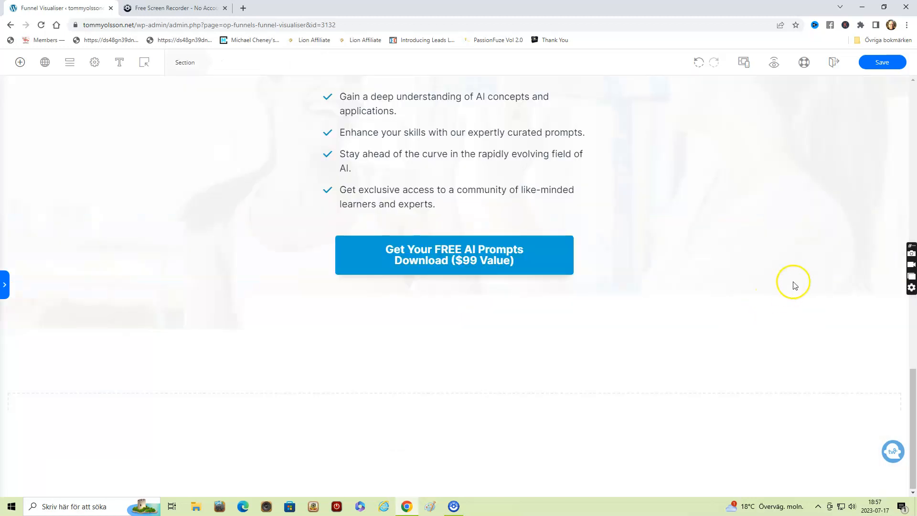
pyautogui.scroll(1, 707, 272)
pyautogui.scroll(10, 685, 273)
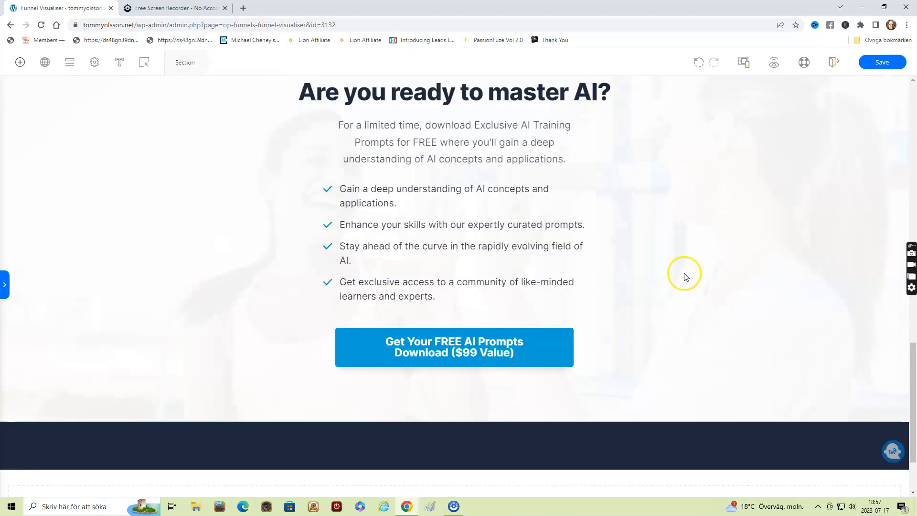
pyautogui.scroll(1, 720, 239)
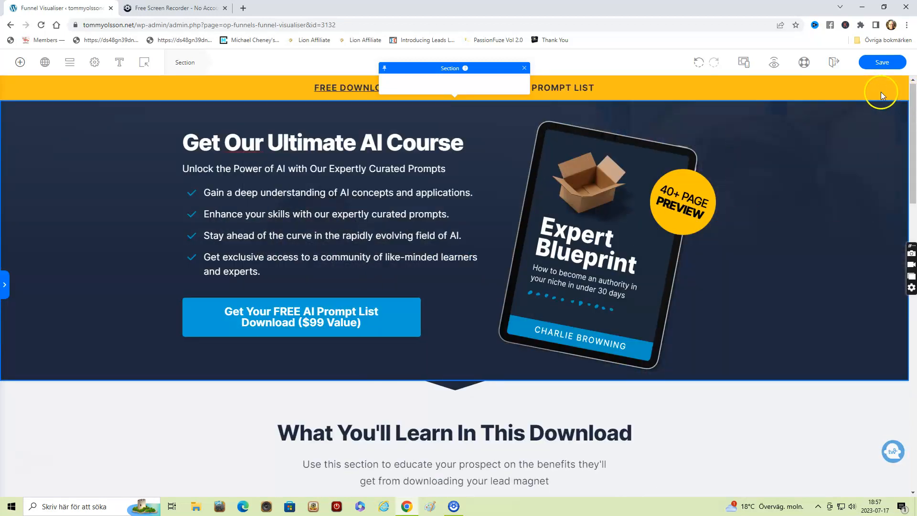
pyautogui.click(882, 67)
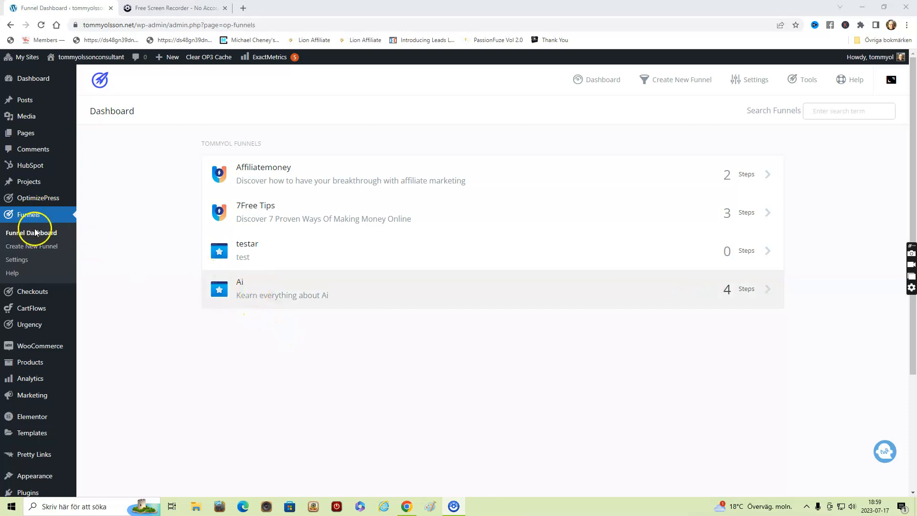
# - Open the Ai funnel's checkout step for editing and examine the Stripe and PayPal options in the checkout payment gateway settings
pyautogui.click(288, 288)
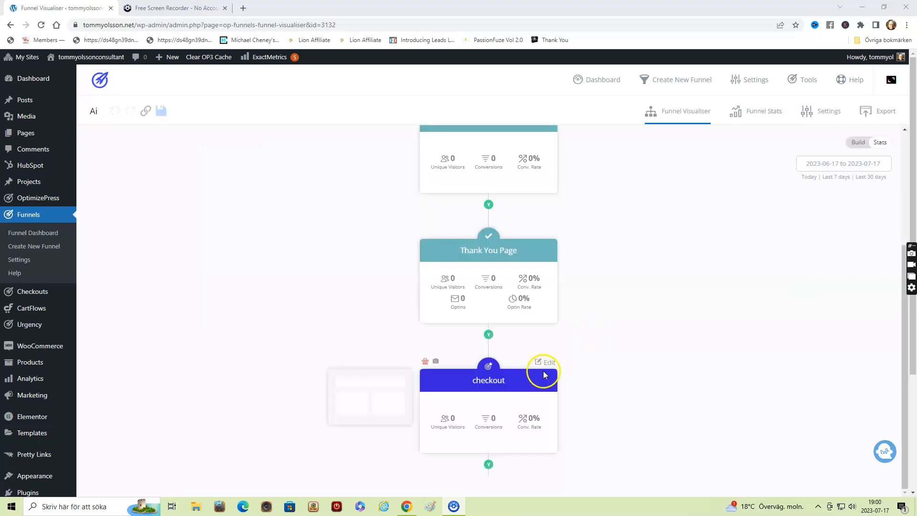
pyautogui.click(550, 362)
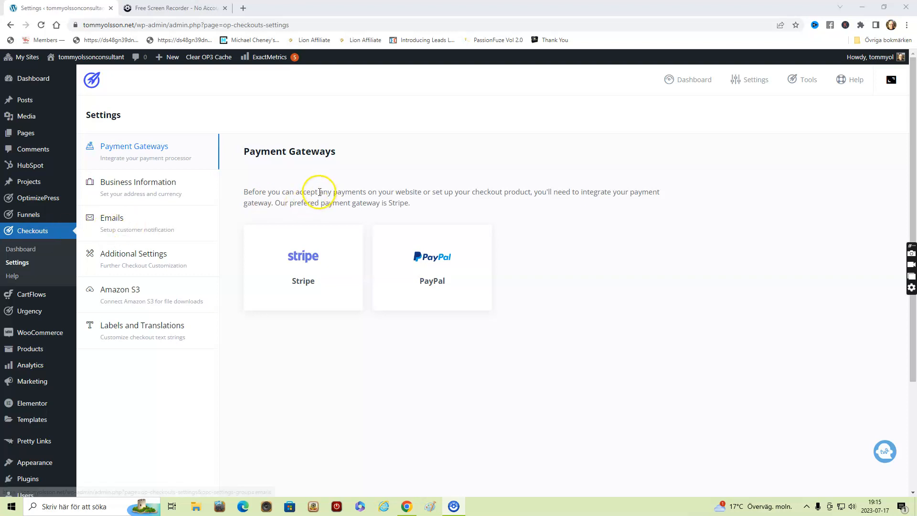
pyautogui.moveTo(297, 256)
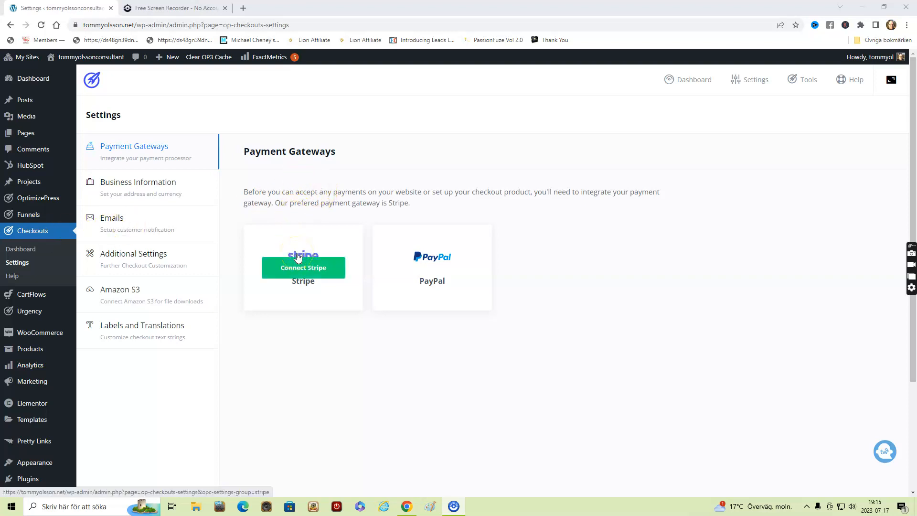
pyautogui.moveTo(428, 256)
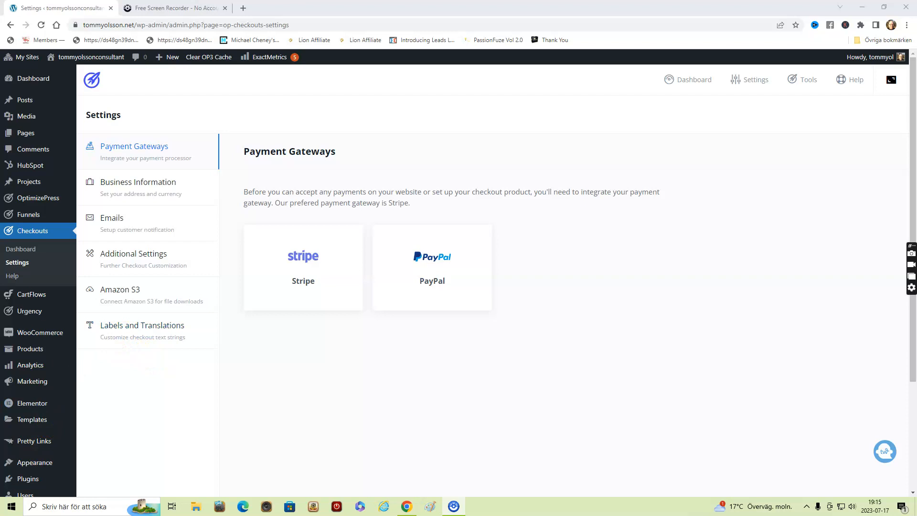
# - Return to the Ai funnel and copy the link to its first page
pyautogui.click(239, 283)
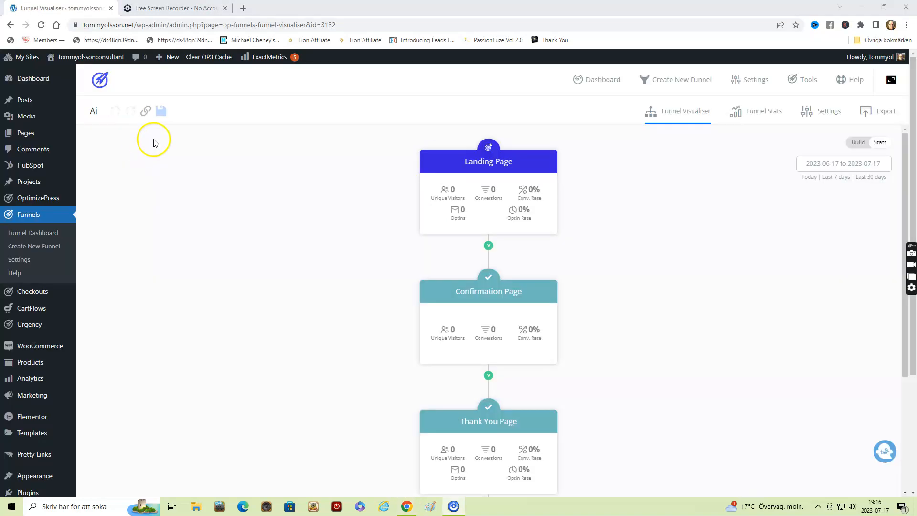
pyautogui.click(146, 112)
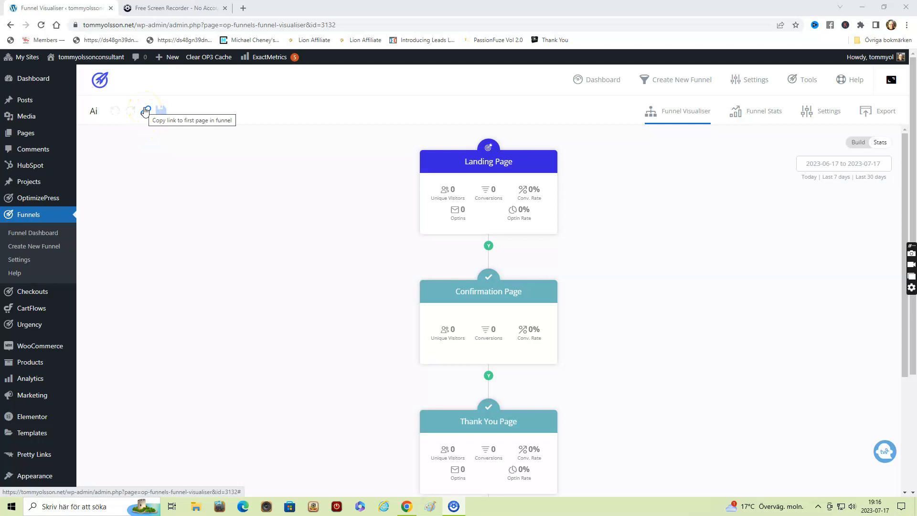